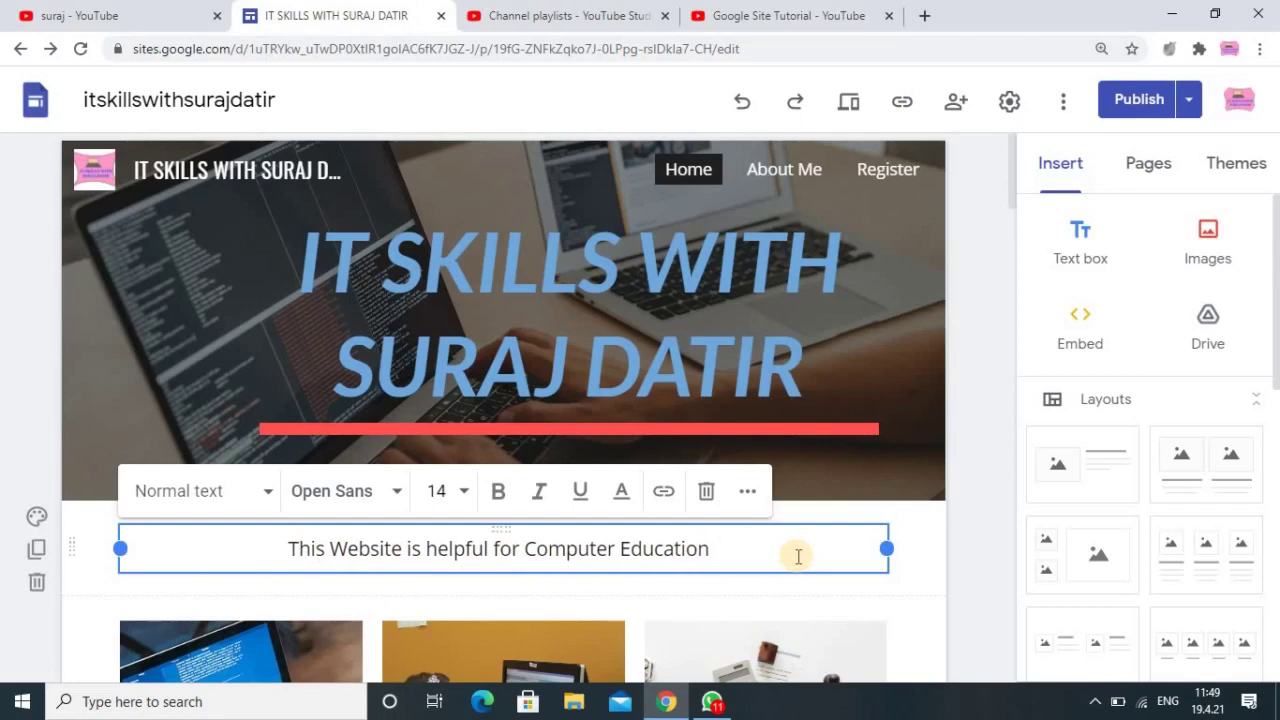
- Append ' Click here' to the homepage sentence after 'Computer Education'
{"action": "type", "text": "Click here"}
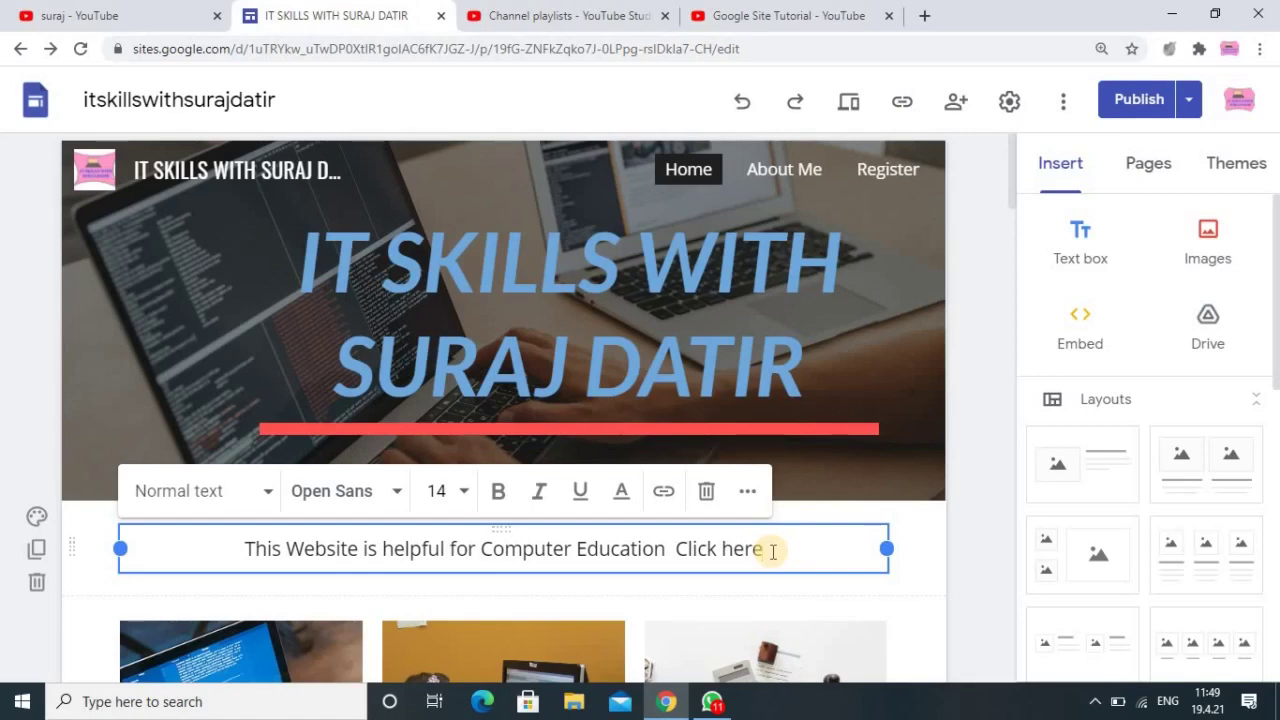
{"action": "left_click_drag", "start_coordinate": [768, 549], "coordinate": [677, 546]}
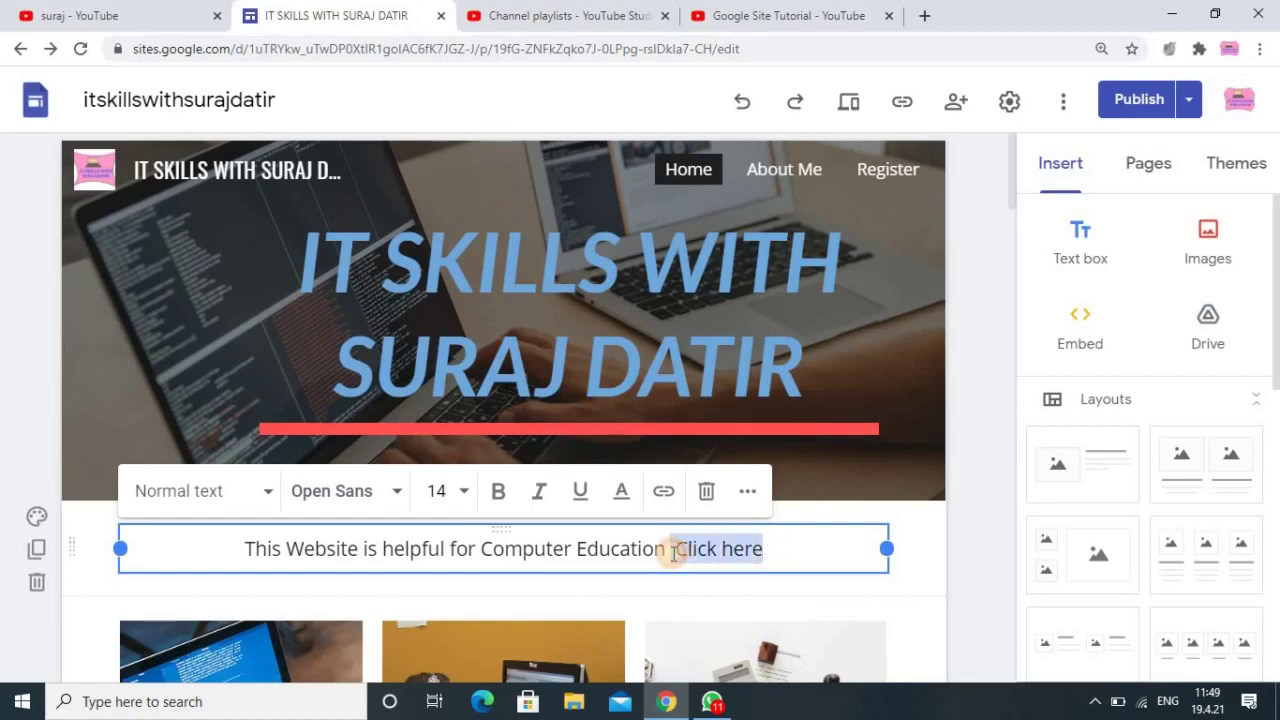
{"action": "left_click", "coordinate": [663, 492]}
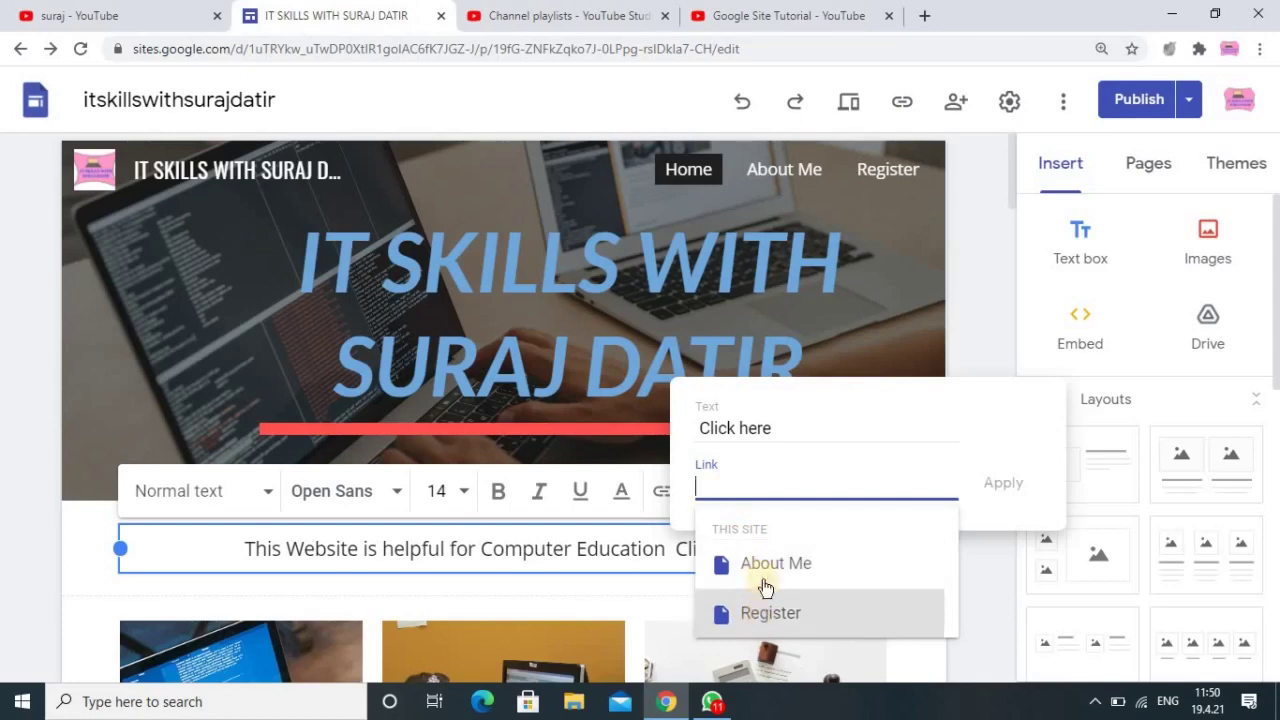
{"action": "left_click", "coordinate": [848, 329]}
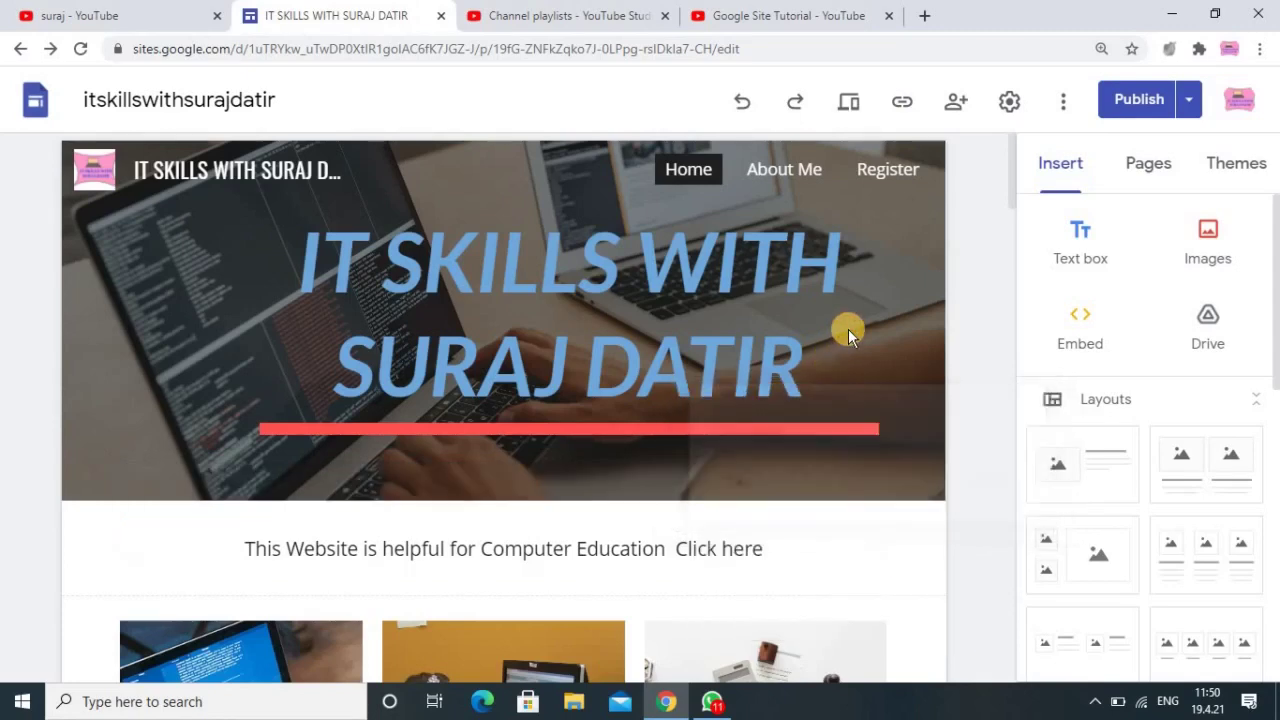
- From the channel's playlists, open Python Tutorial Series and copy its share link
{"action": "left_click", "coordinate": [769, 16]}
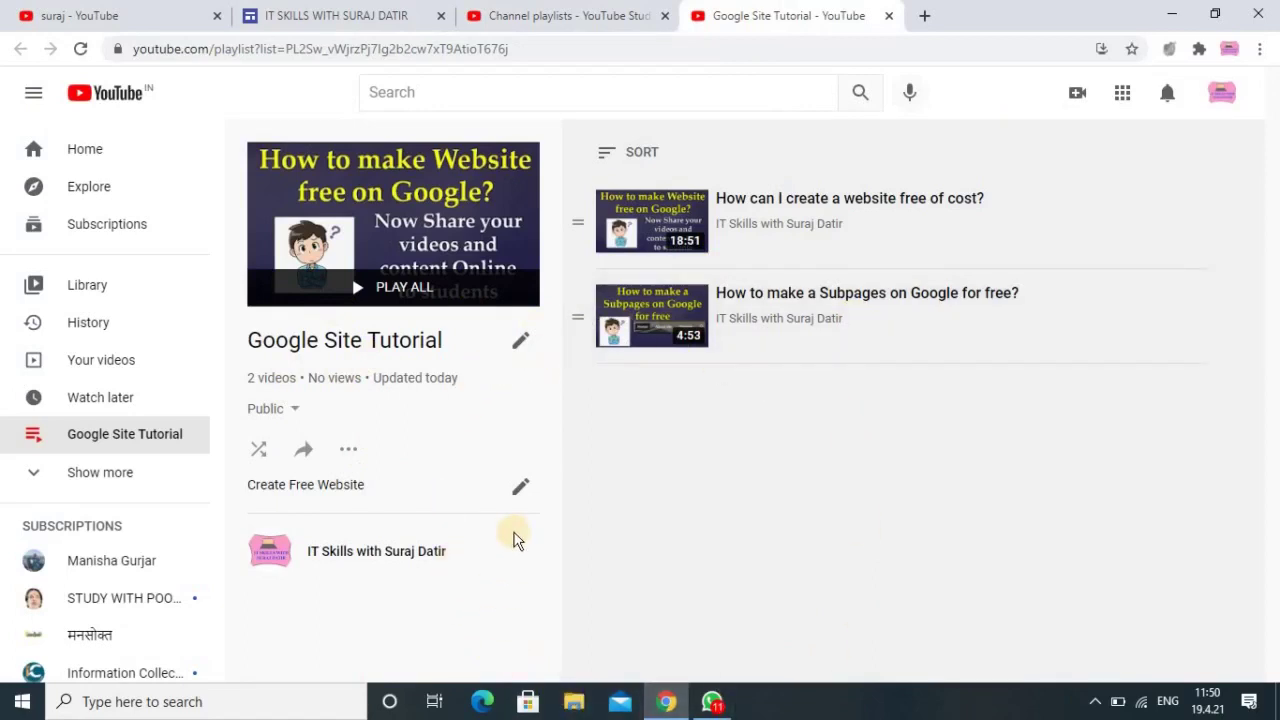
{"action": "left_click", "coordinate": [592, 16]}
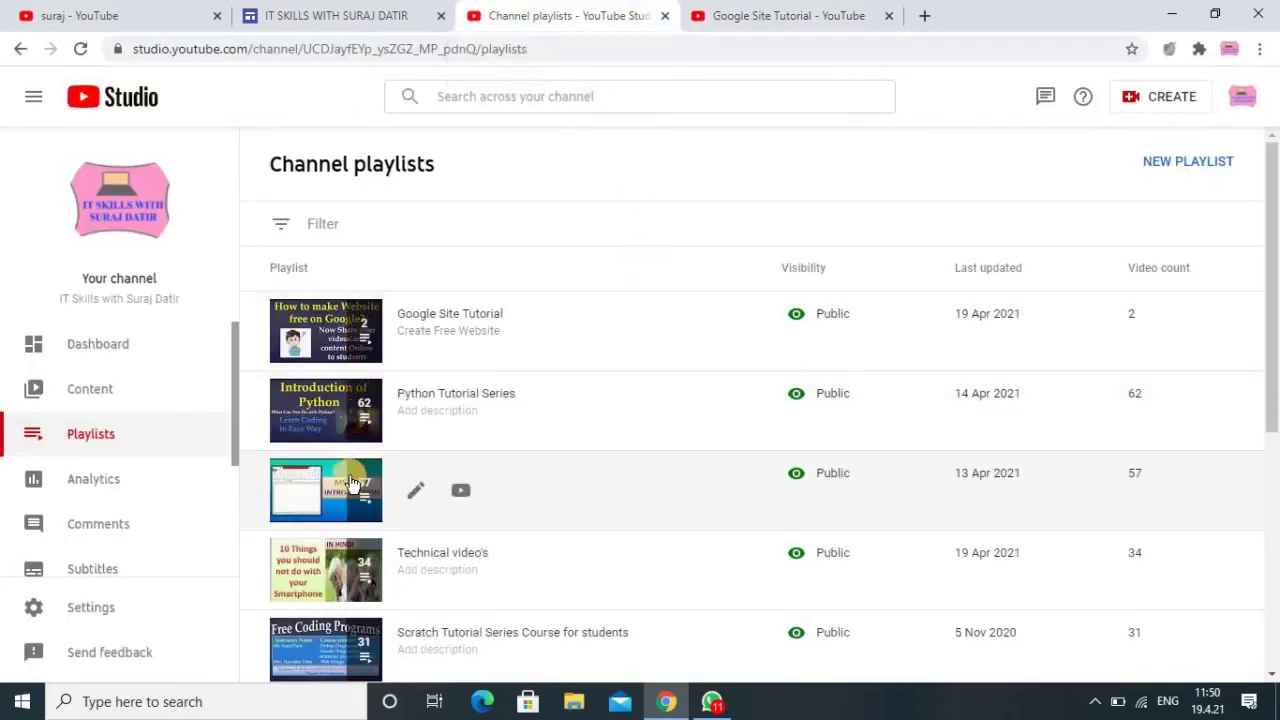
{"action": "left_click", "coordinate": [365, 423]}
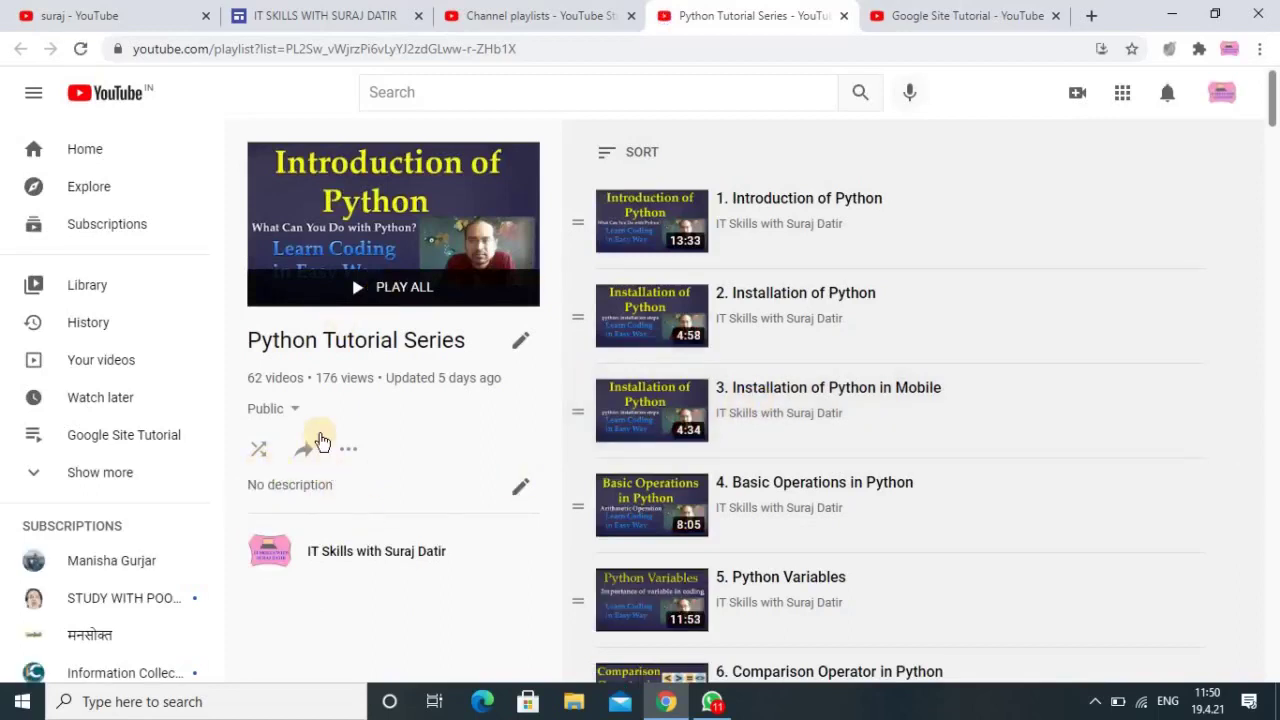
{"action": "left_click", "coordinate": [307, 458]}
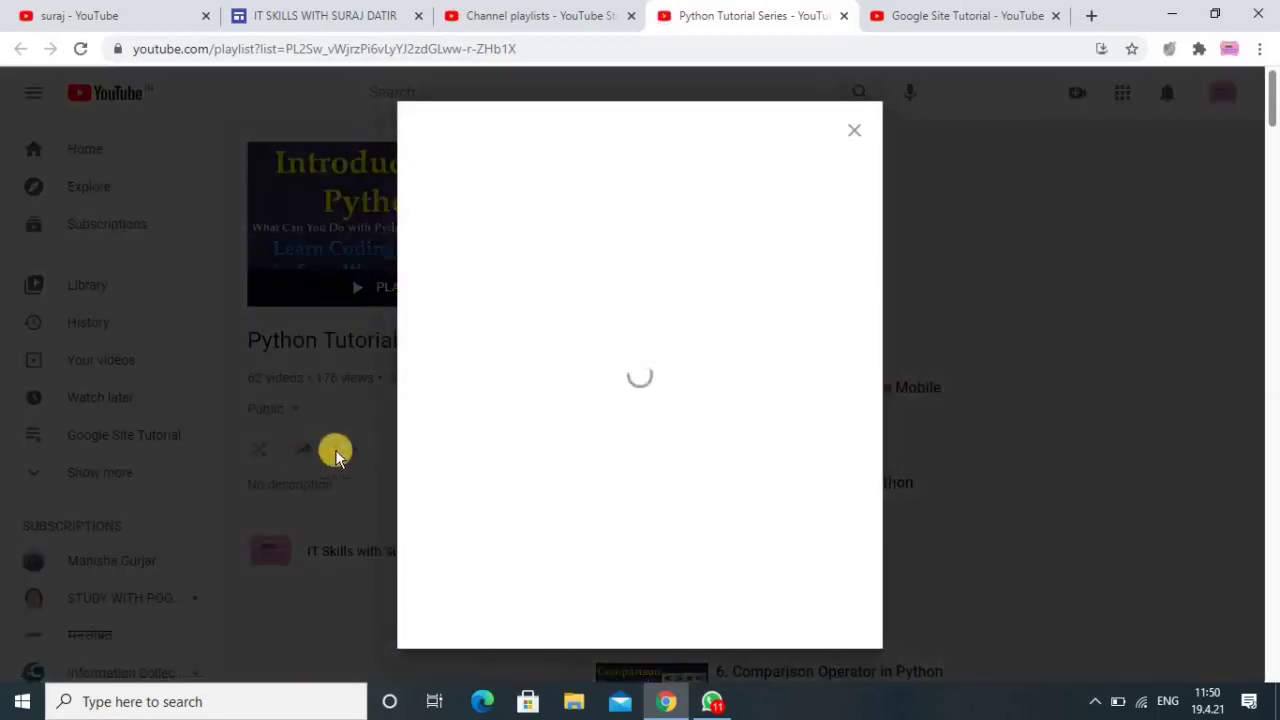
{"action": "left_click", "coordinate": [817, 455]}
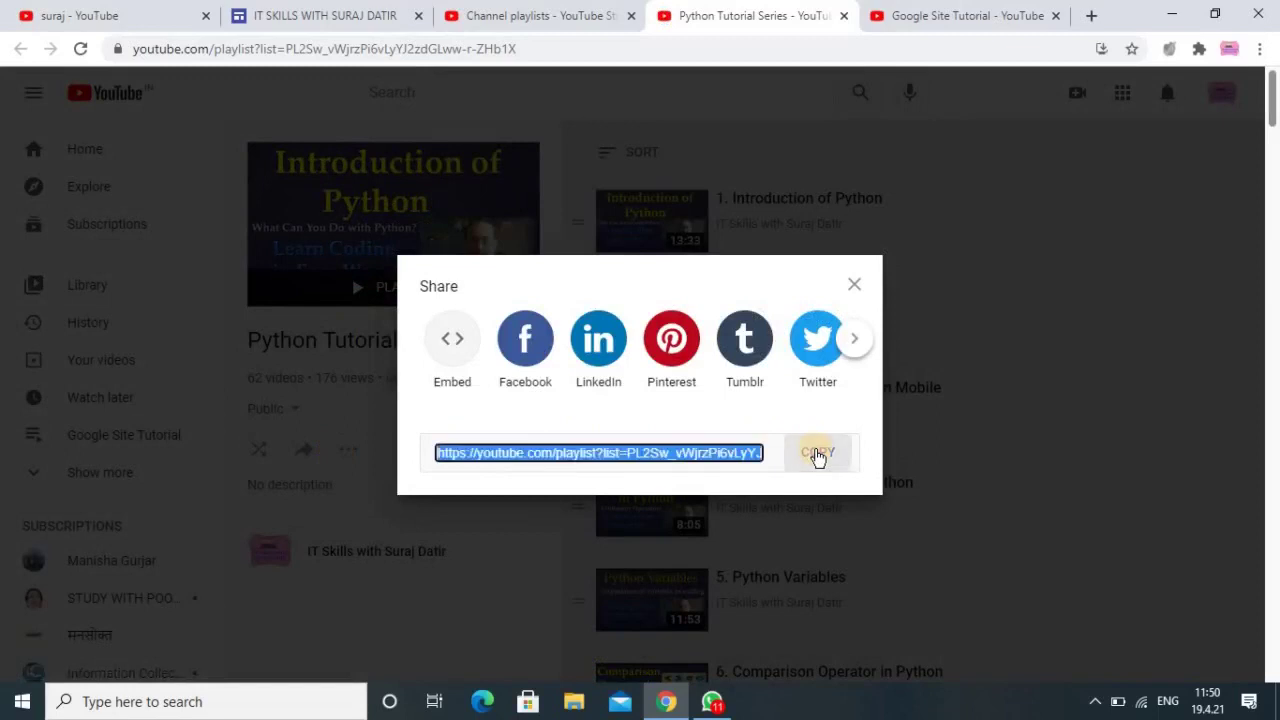
- Select 'Click here' in the homepage sentence and paste the playlist share link as its link
{"action": "left_click", "coordinate": [375, 17]}
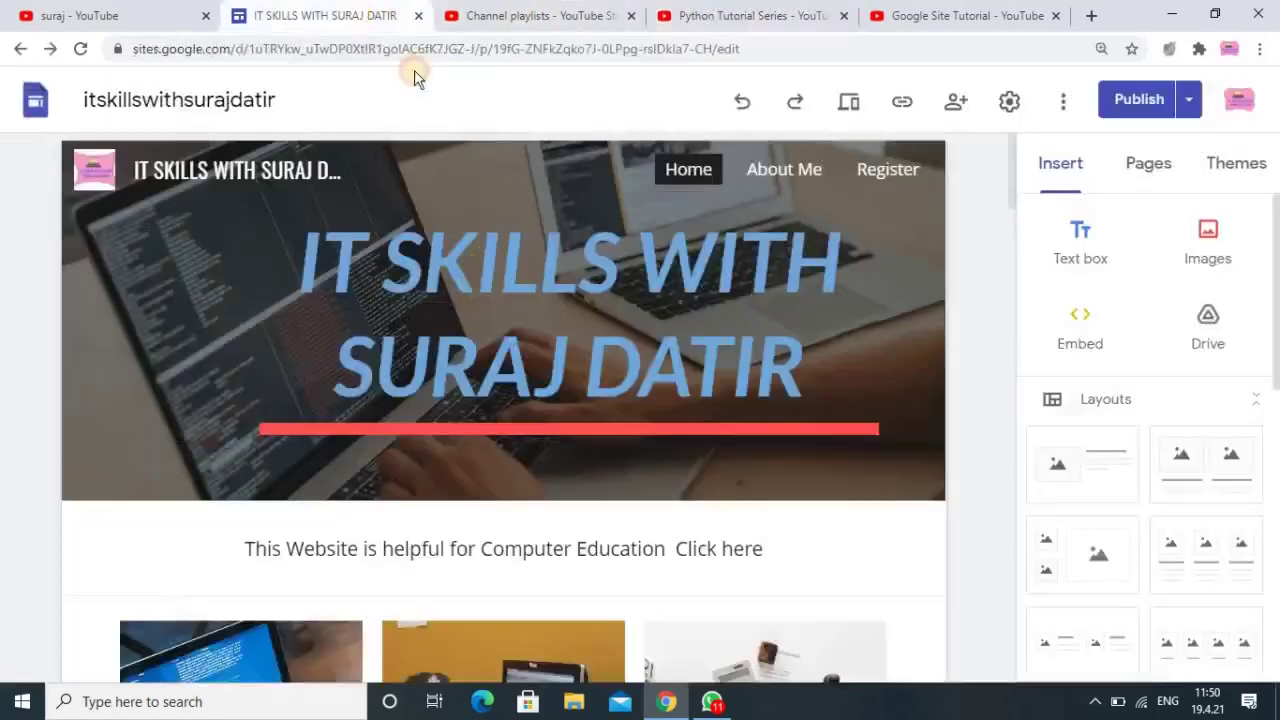
{"action": "left_click", "coordinate": [605, 542]}
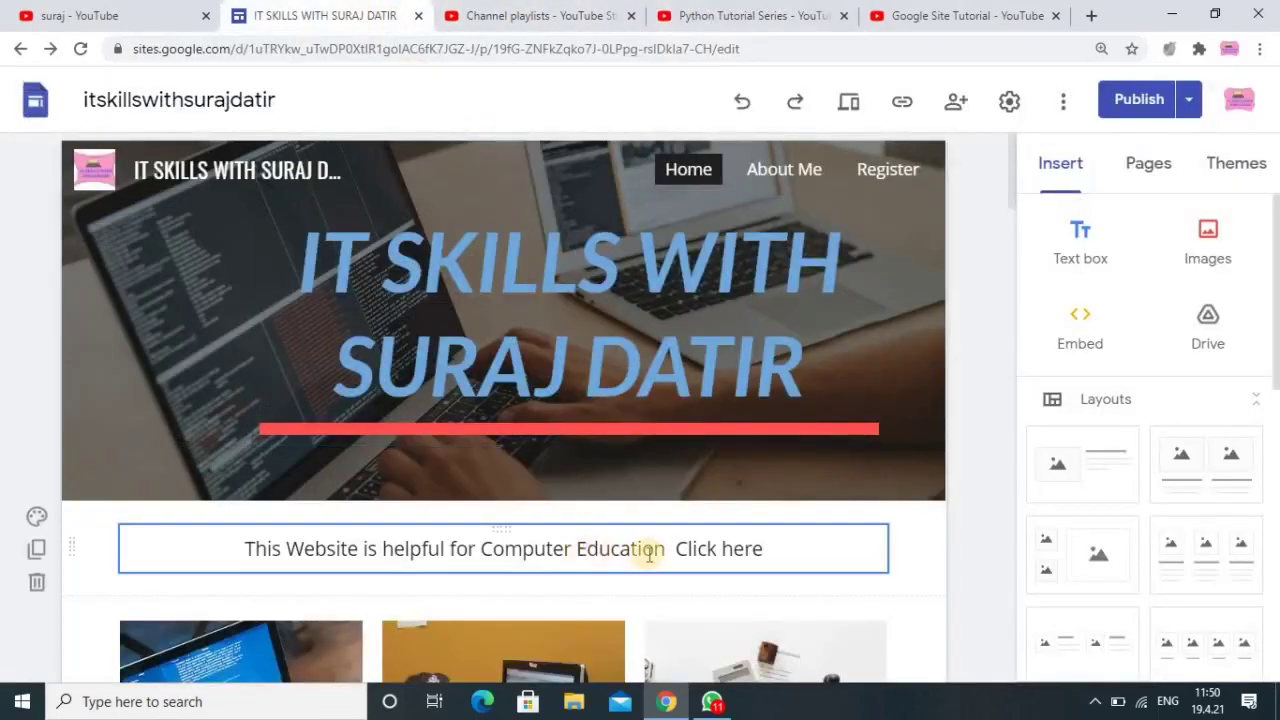
{"action": "left_click", "coordinate": [774, 550]}
{"action": "left_click_drag", "start_coordinate": [766, 548], "coordinate": [680, 549]}
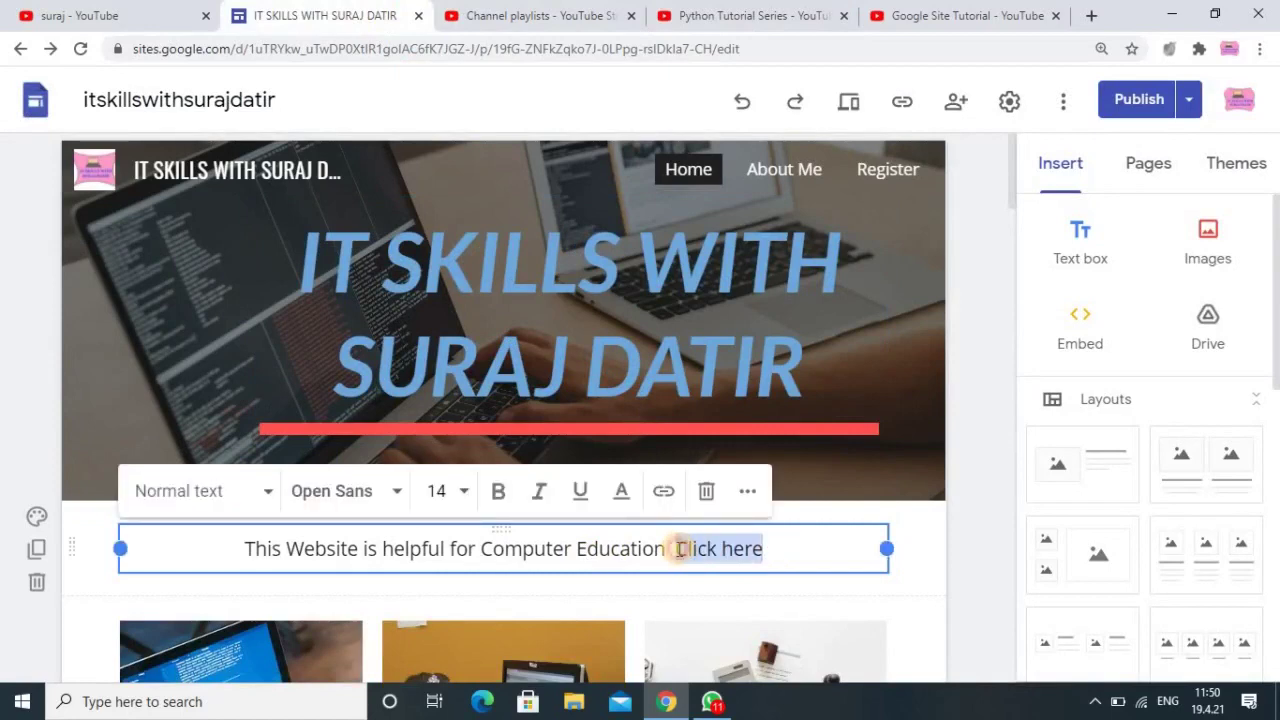
{"action": "left_click", "coordinate": [660, 492]}
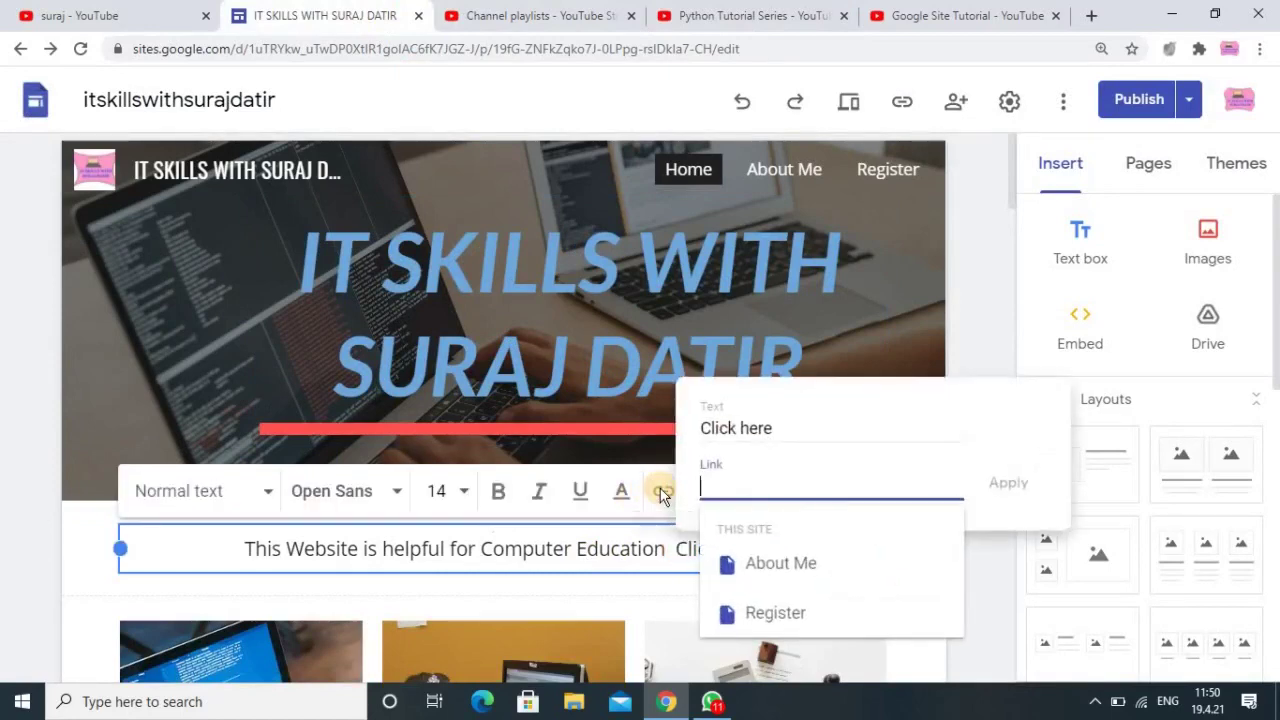
{"action": "right_click", "coordinate": [742, 483]}
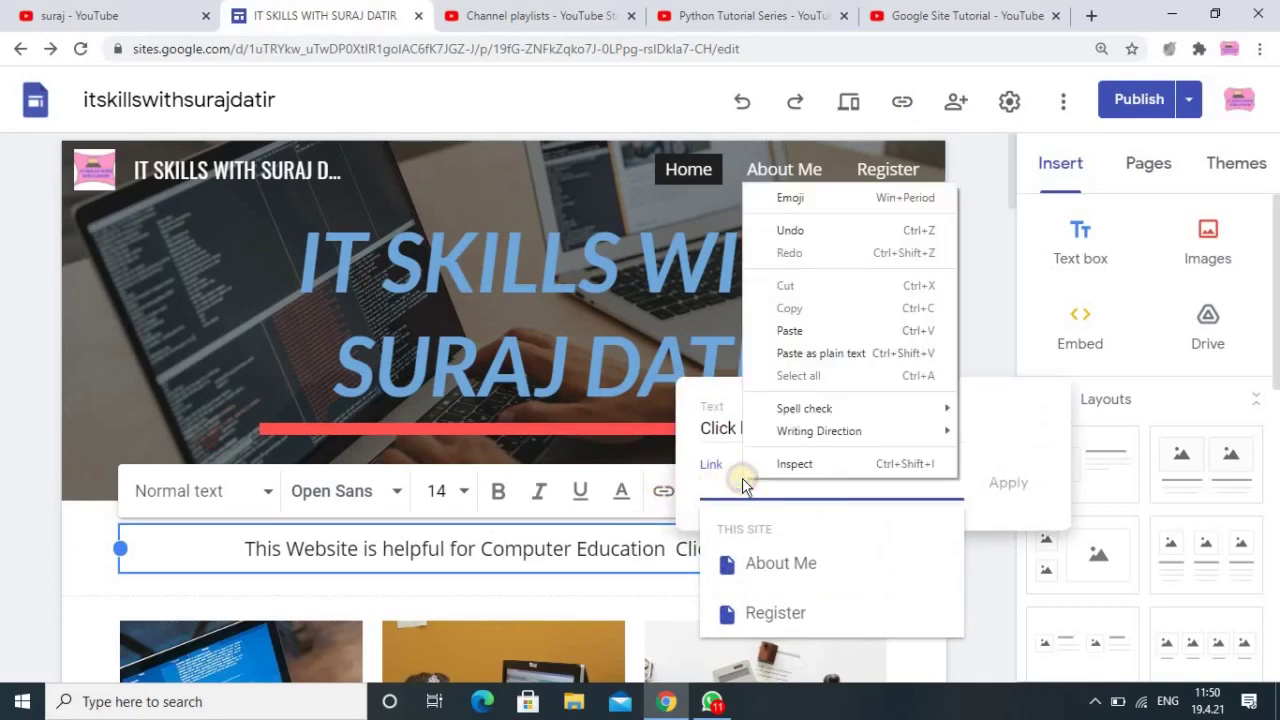
{"action": "left_click", "coordinate": [789, 330]}
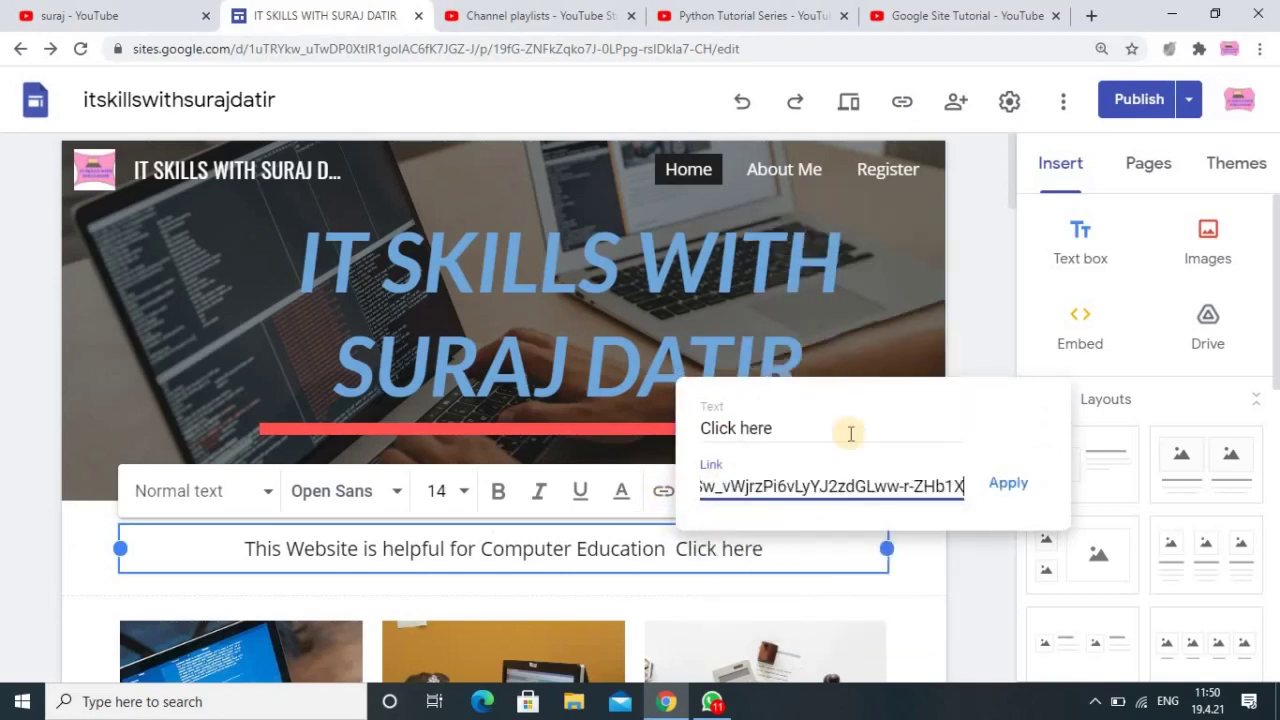
{"action": "left_click", "coordinate": [1012, 486]}
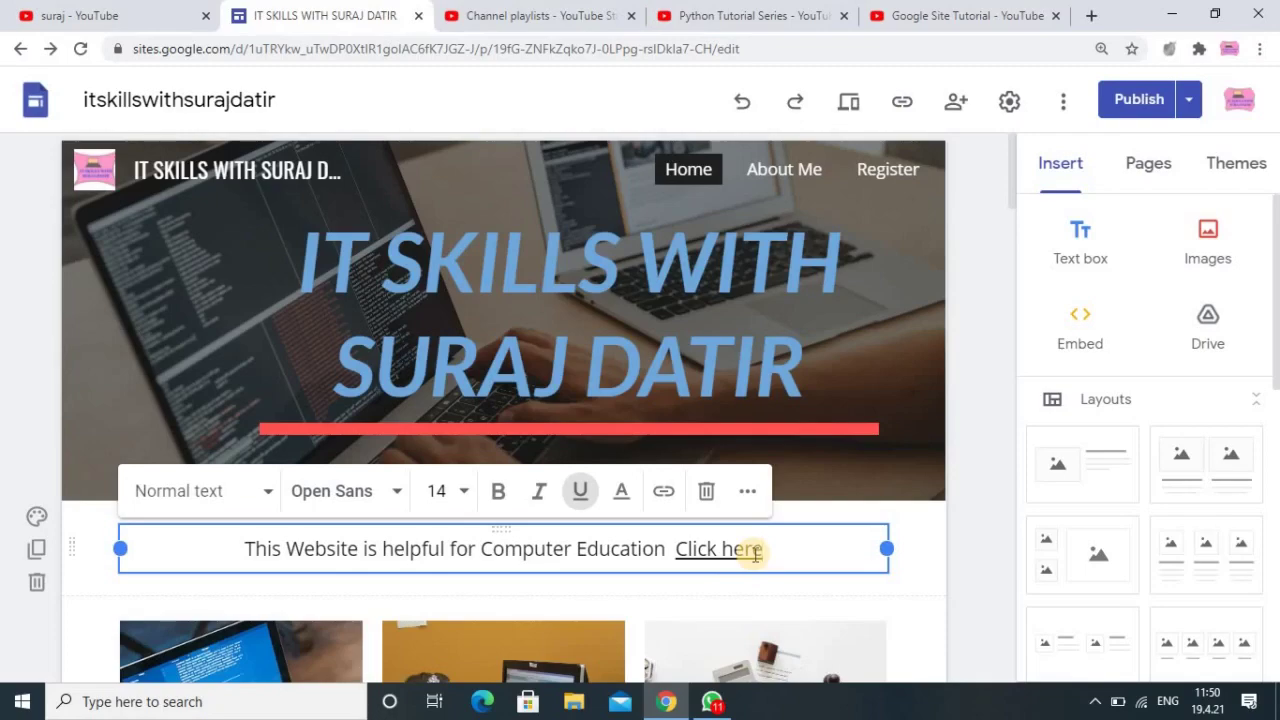
- Scroll down the homepage and select the Join Online Classes line
{"action": "scroll", "coordinate": [755, 553], "scroll_direction": "down", "scroll_amount": 6}
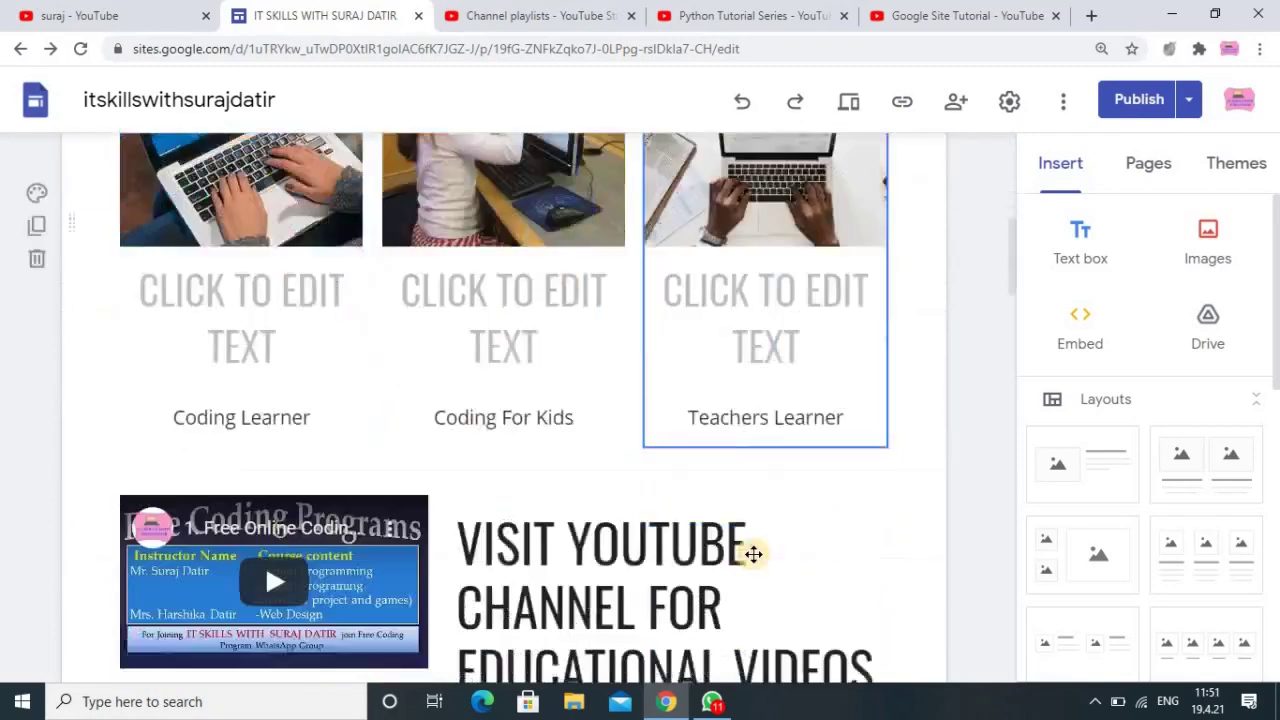
{"action": "scroll", "coordinate": [688, 553], "scroll_direction": "down", "scroll_amount": 2}
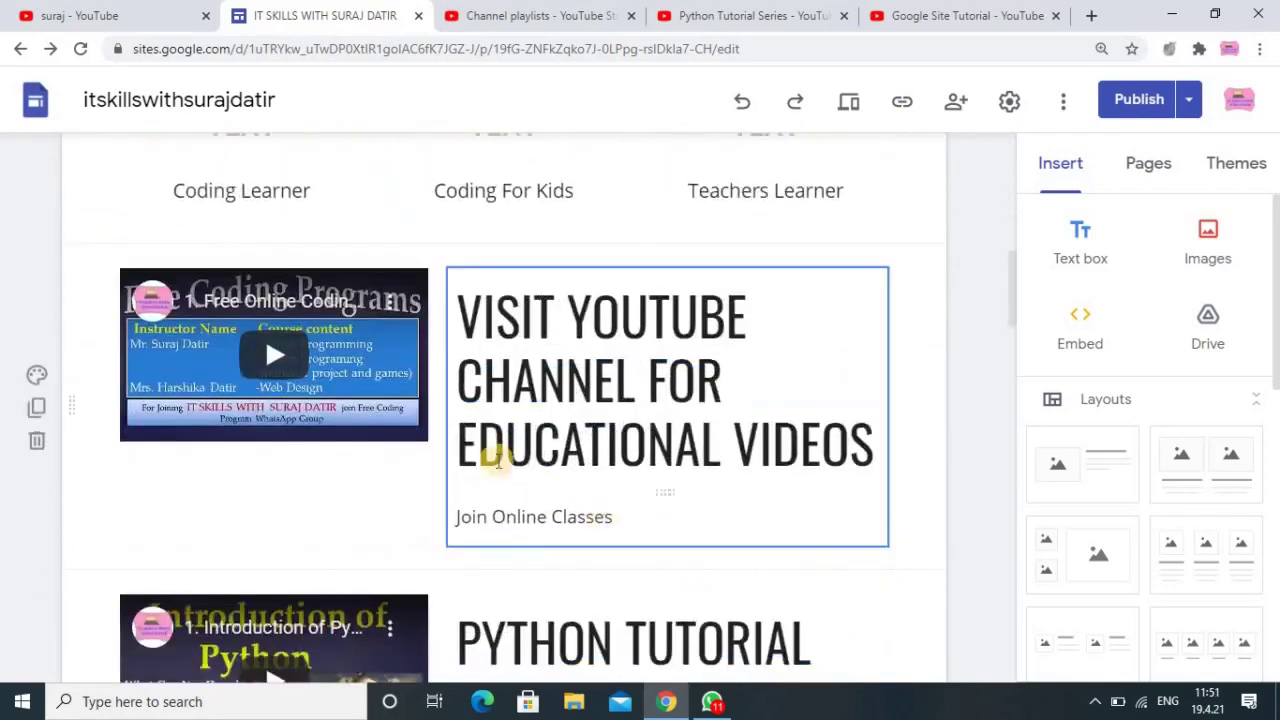
{"action": "left_click_drag", "start_coordinate": [622, 519], "coordinate": [423, 517]}
{"action": "left_click", "coordinate": [423, 517]}
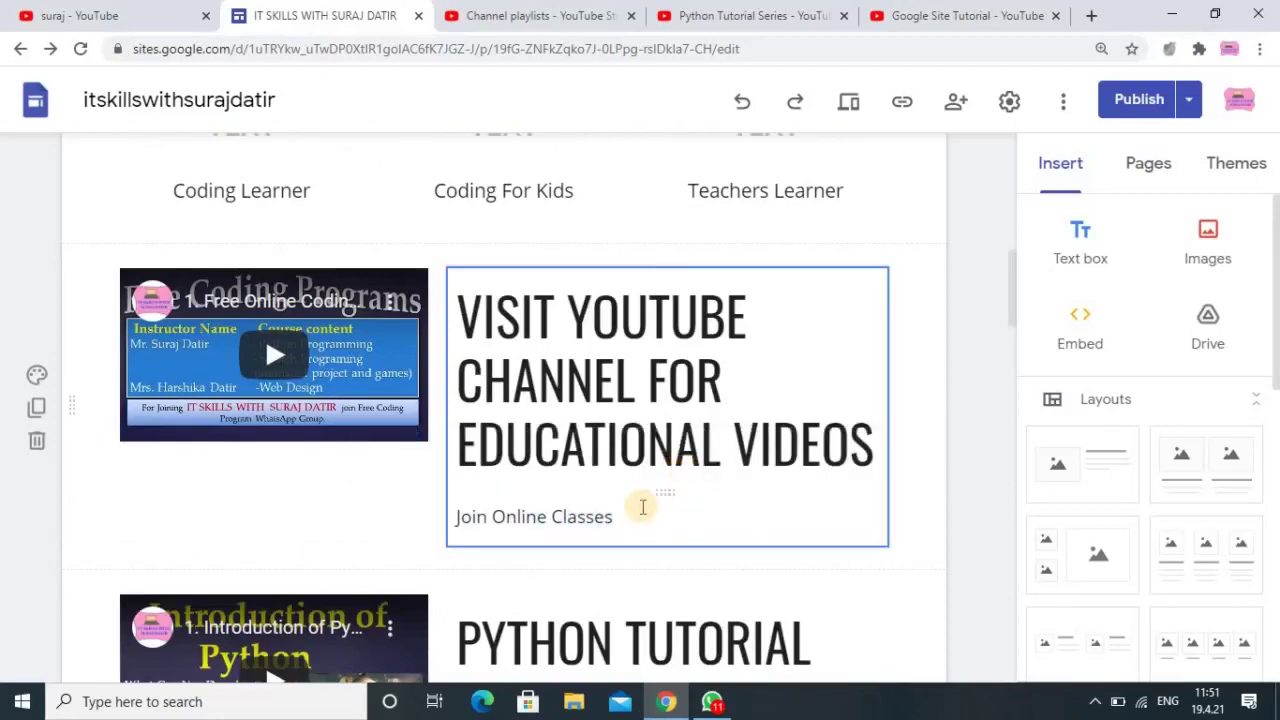
{"action": "left_click_drag", "start_coordinate": [612, 517], "coordinate": [449, 517]}
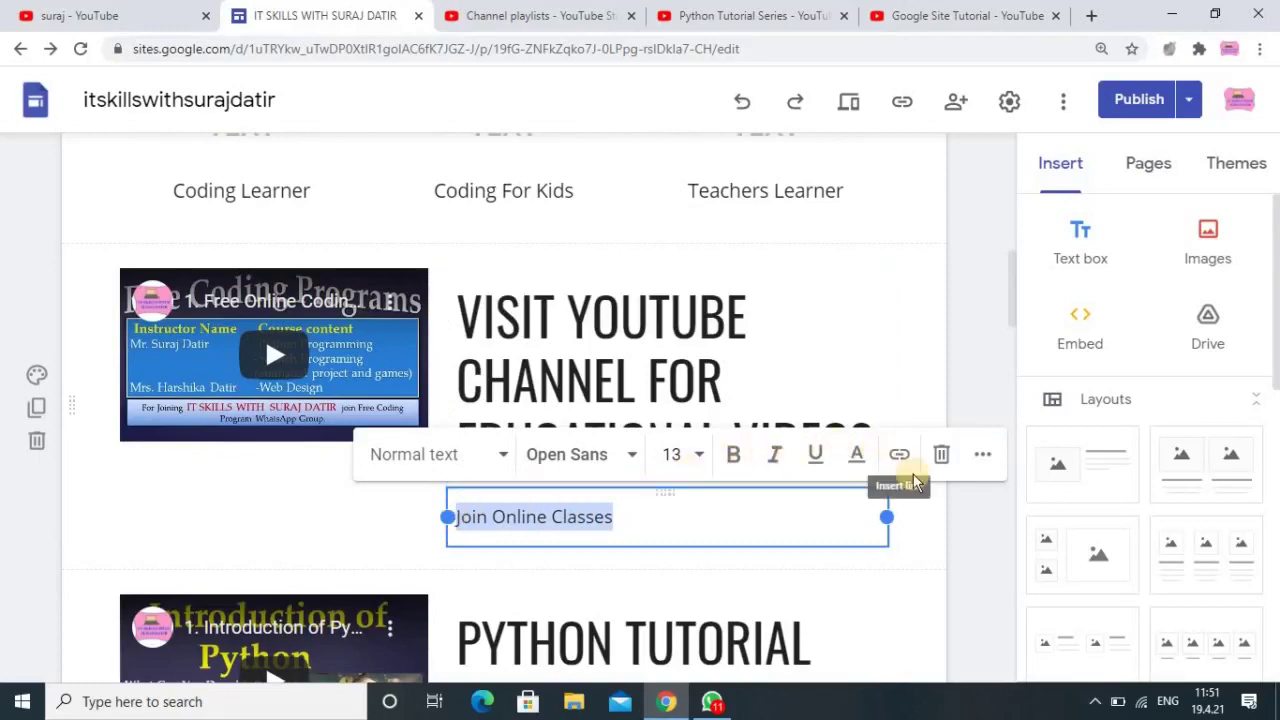
{"action": "scroll", "coordinate": [877, 545], "scroll_direction": "down", "scroll_amount": 20}
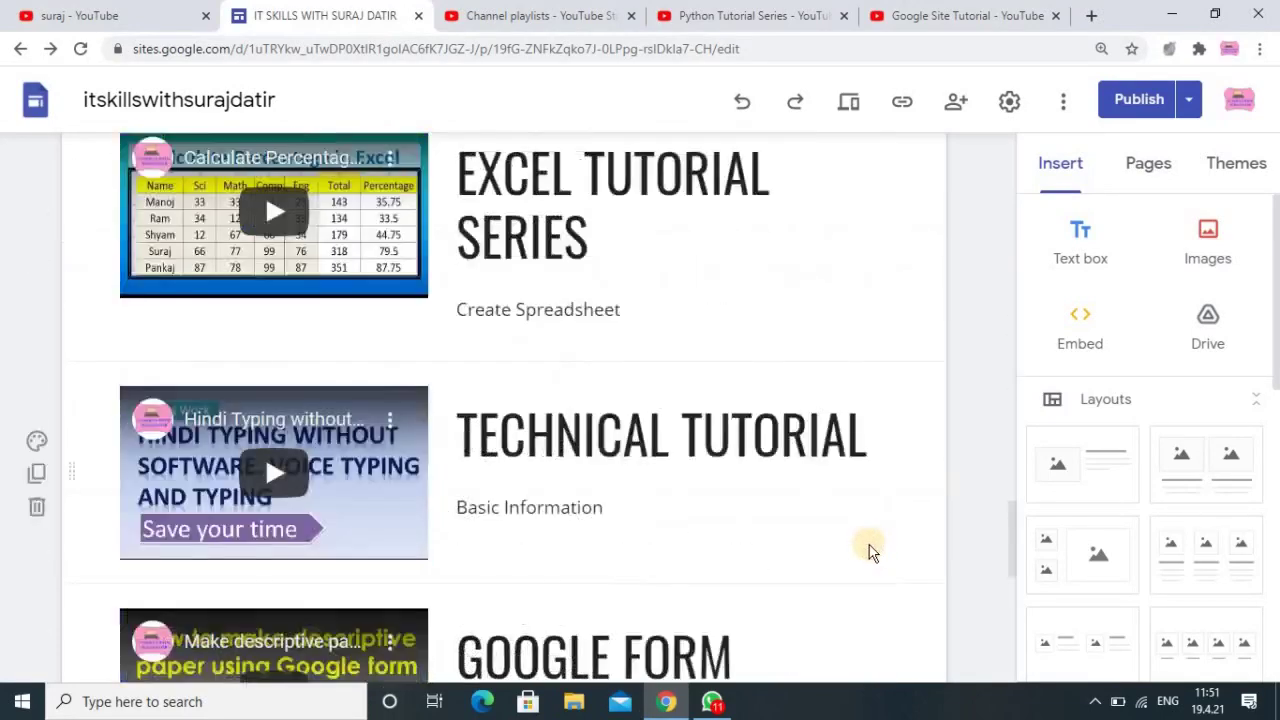
{"action": "scroll", "coordinate": [840, 550], "scroll_direction": "down", "scroll_amount": 7}
{"action": "scroll", "coordinate": [366, 520], "scroll_direction": "up", "scroll_amount": 4}
- Select the 'Contact Detail' heading and link it to the About Me page
{"action": "left_click", "coordinate": [229, 486]}
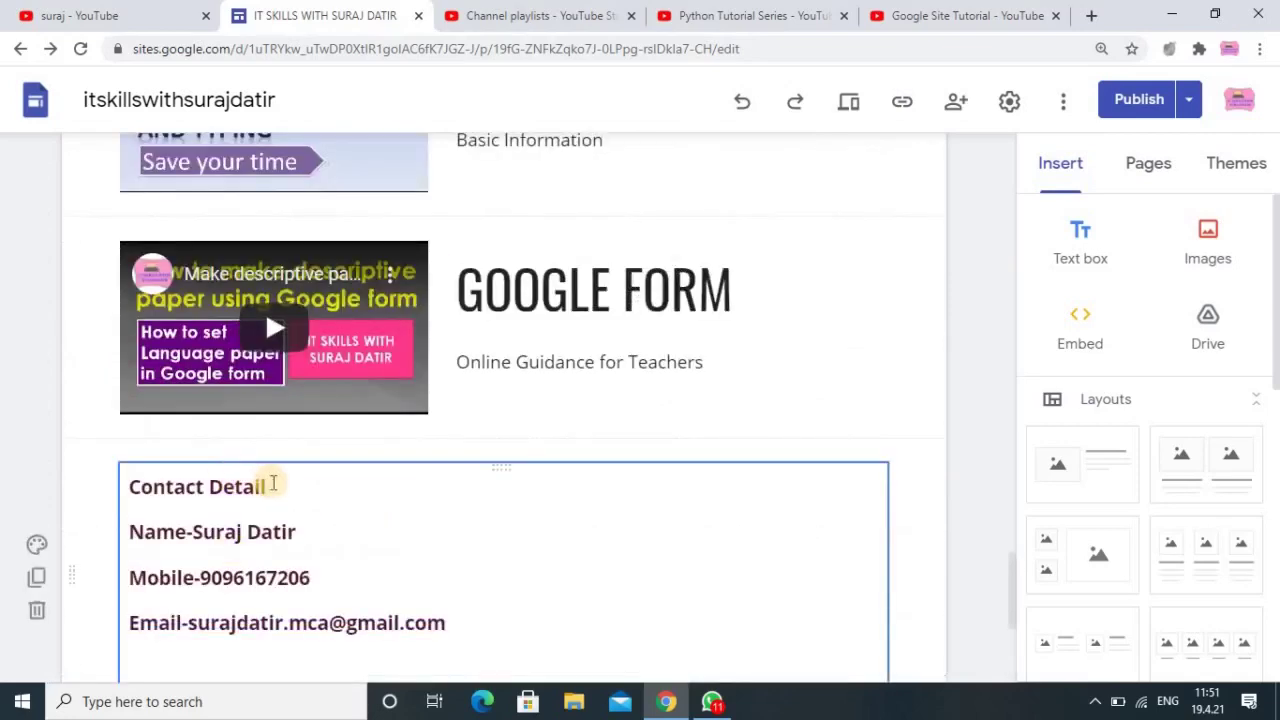
{"action": "left_click_drag", "start_coordinate": [270, 486], "coordinate": [120, 486]}
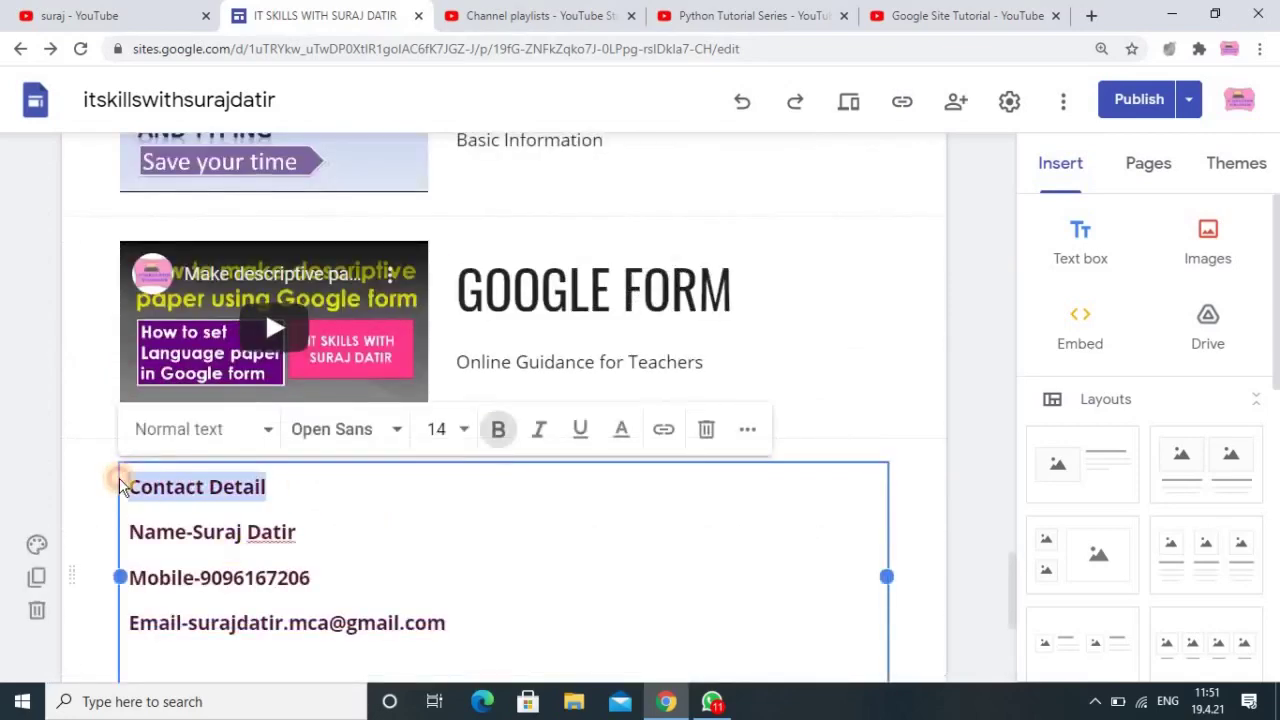
{"action": "left_click", "coordinate": [122, 486]}
{"action": "left_click_drag", "start_coordinate": [265, 486], "coordinate": [129, 486]}
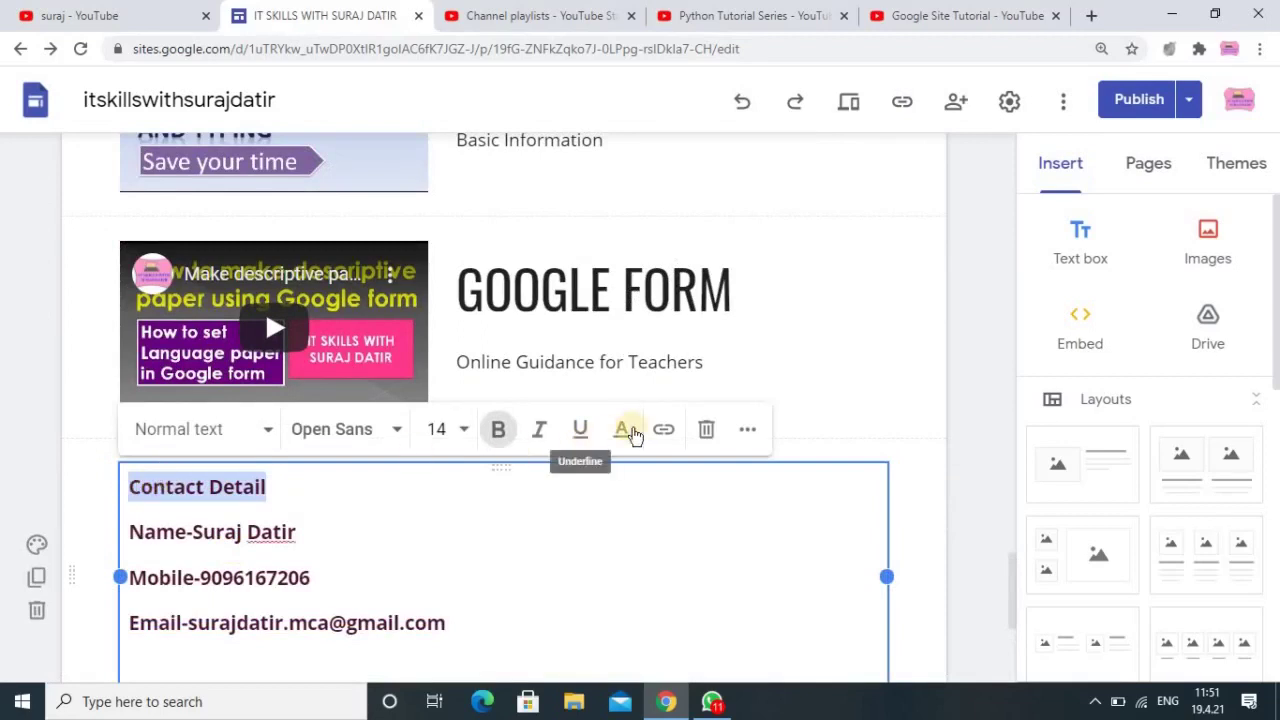
{"action": "left_click", "coordinate": [663, 429]}
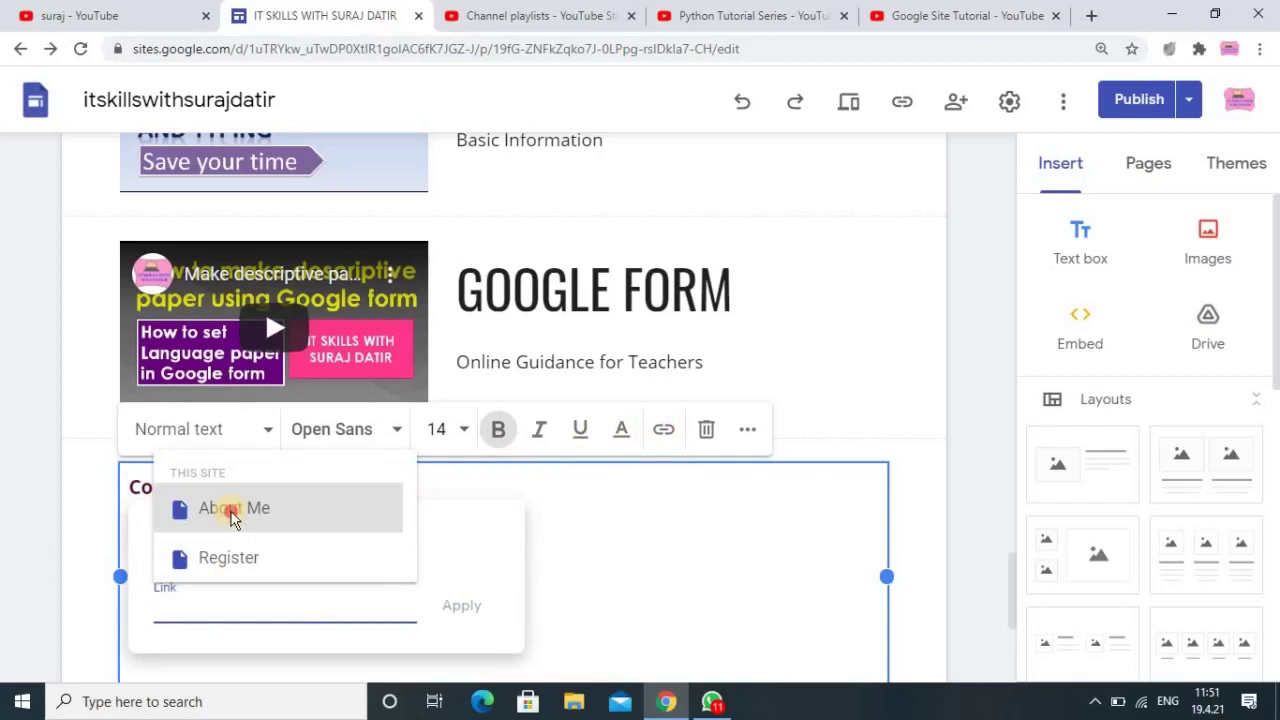
{"action": "left_click", "coordinate": [232, 512]}
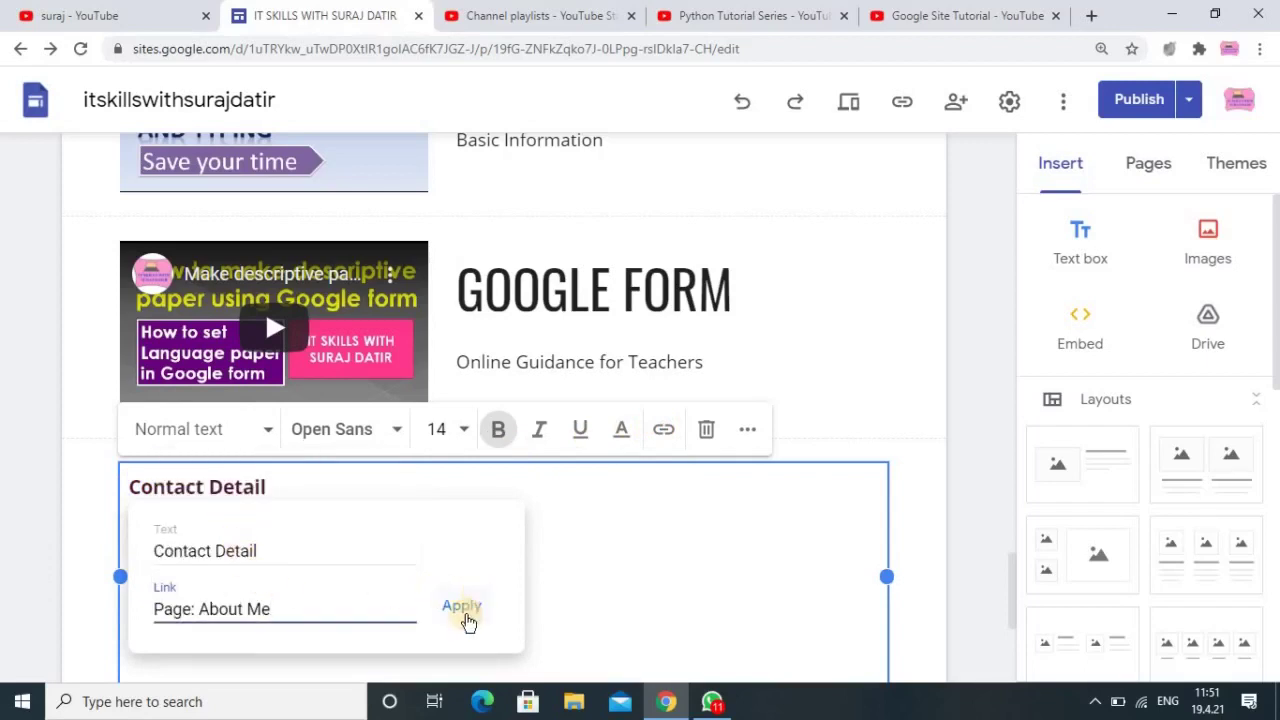
{"action": "left_click", "coordinate": [459, 606]}
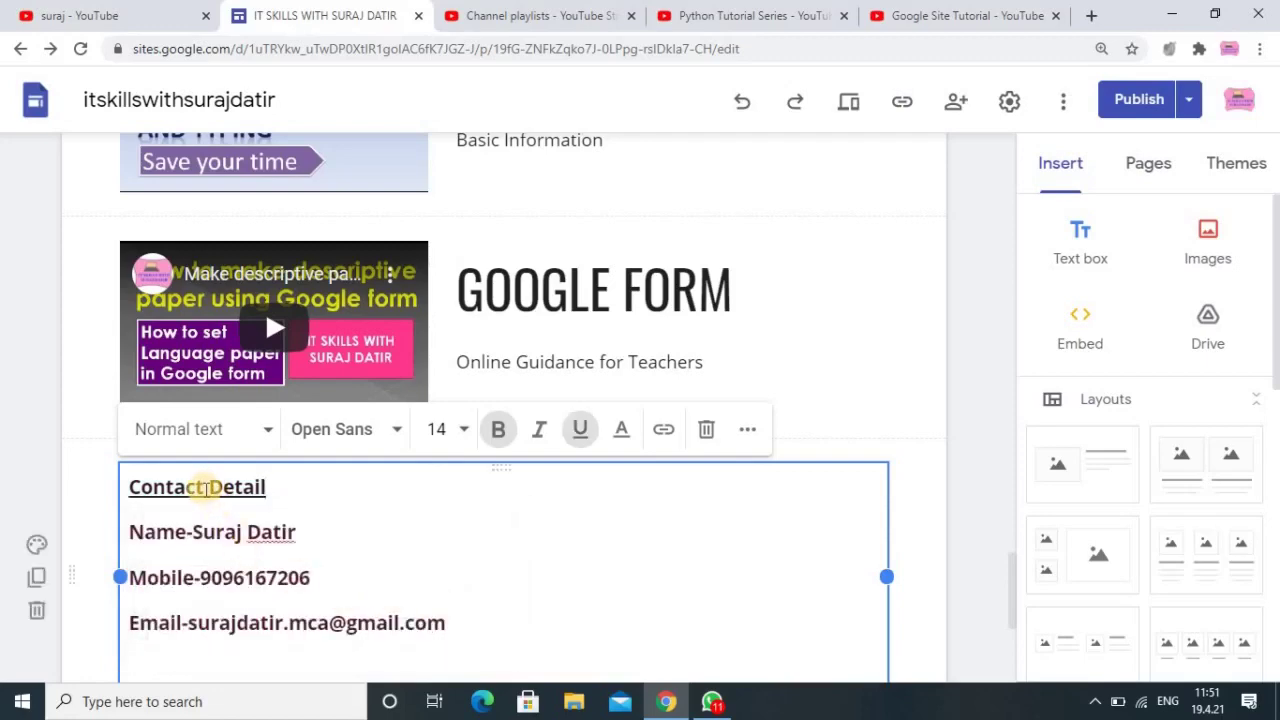
{"action": "scroll", "coordinate": [768, 522], "scroll_direction": "up", "scroll_amount": 10}
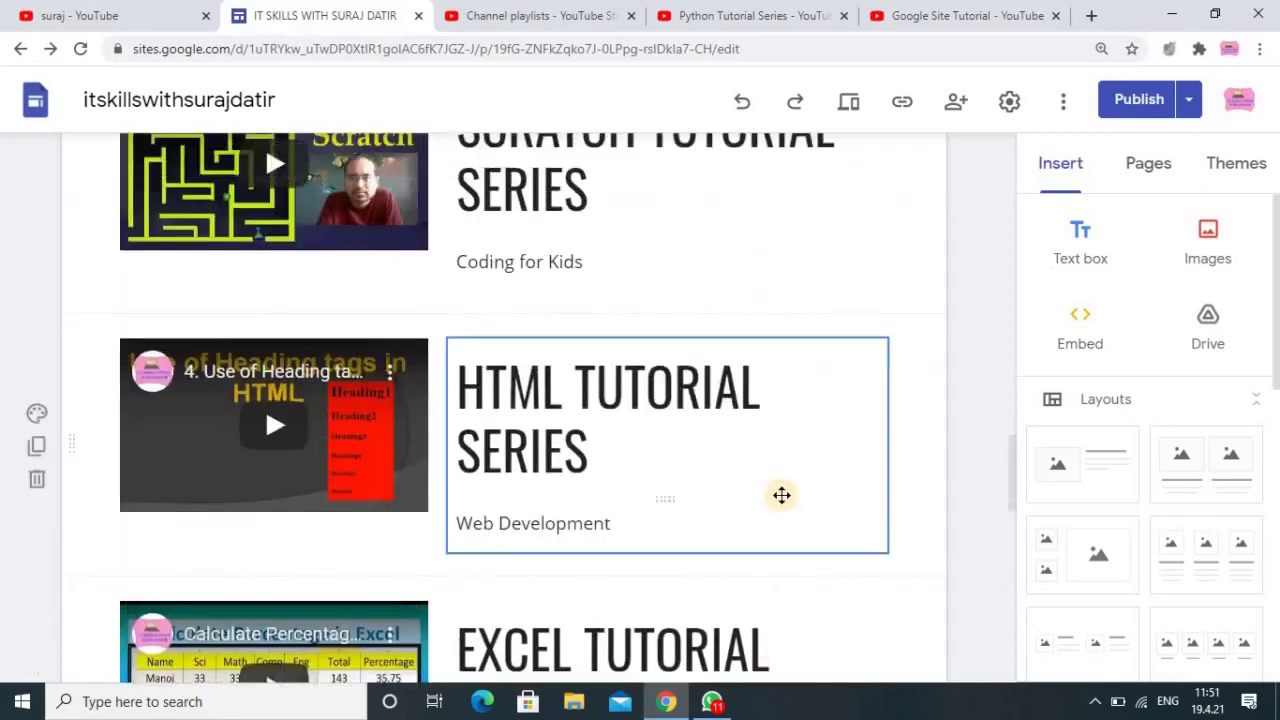
- Publish the site and confirm on the review changes screen
{"action": "left_click", "coordinate": [1128, 102]}
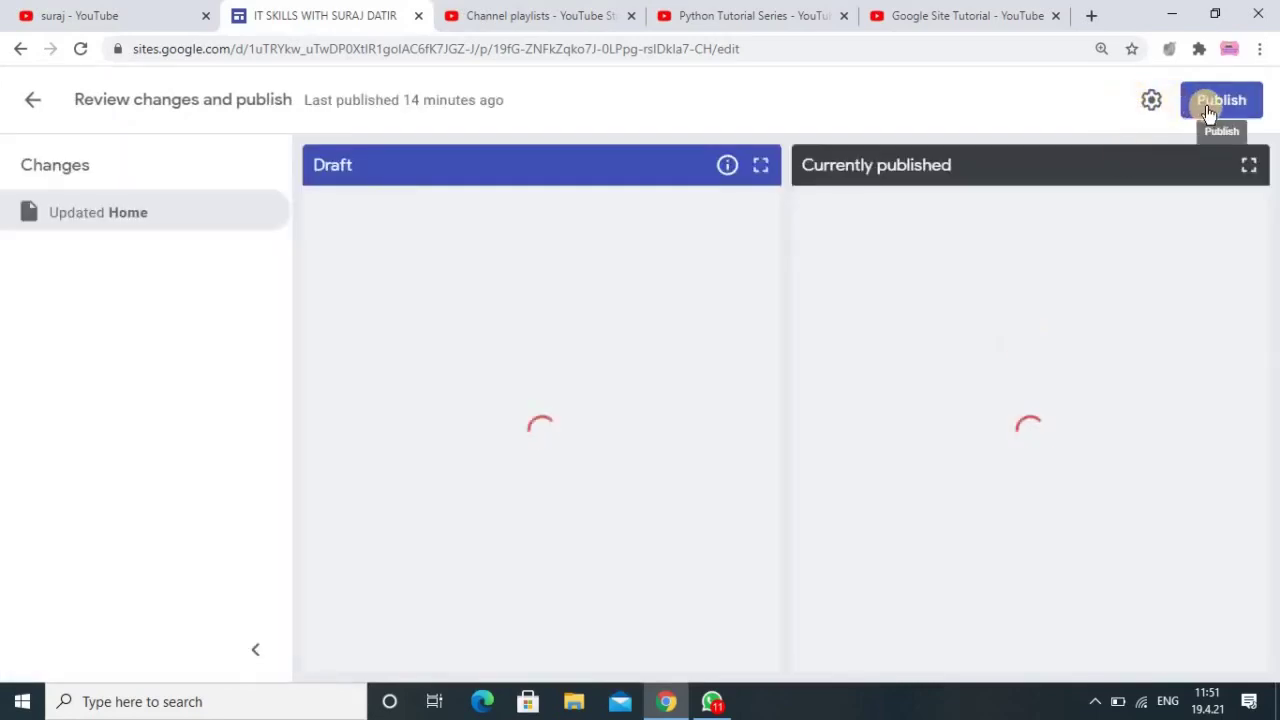
{"action": "left_click", "coordinate": [1206, 105]}
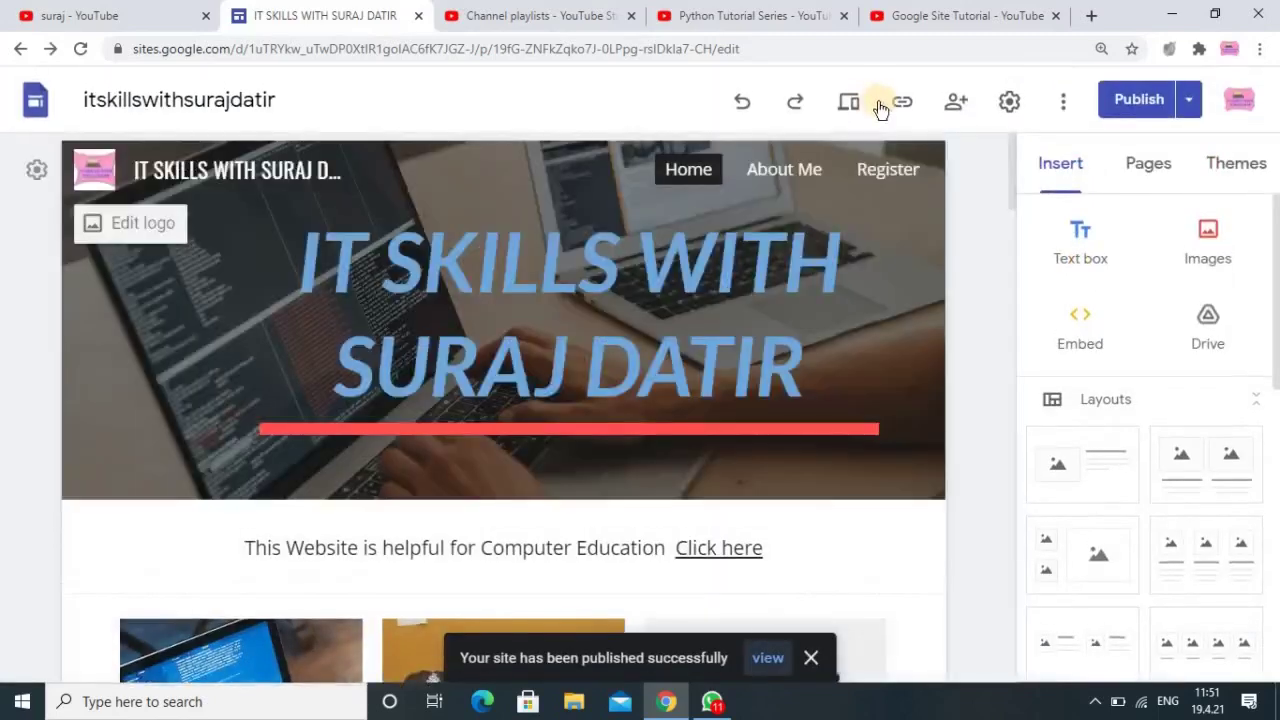
- In preview mode, scroll down and follow the Contact Detail link to About Me
{"action": "left_click", "coordinate": [850, 106]}
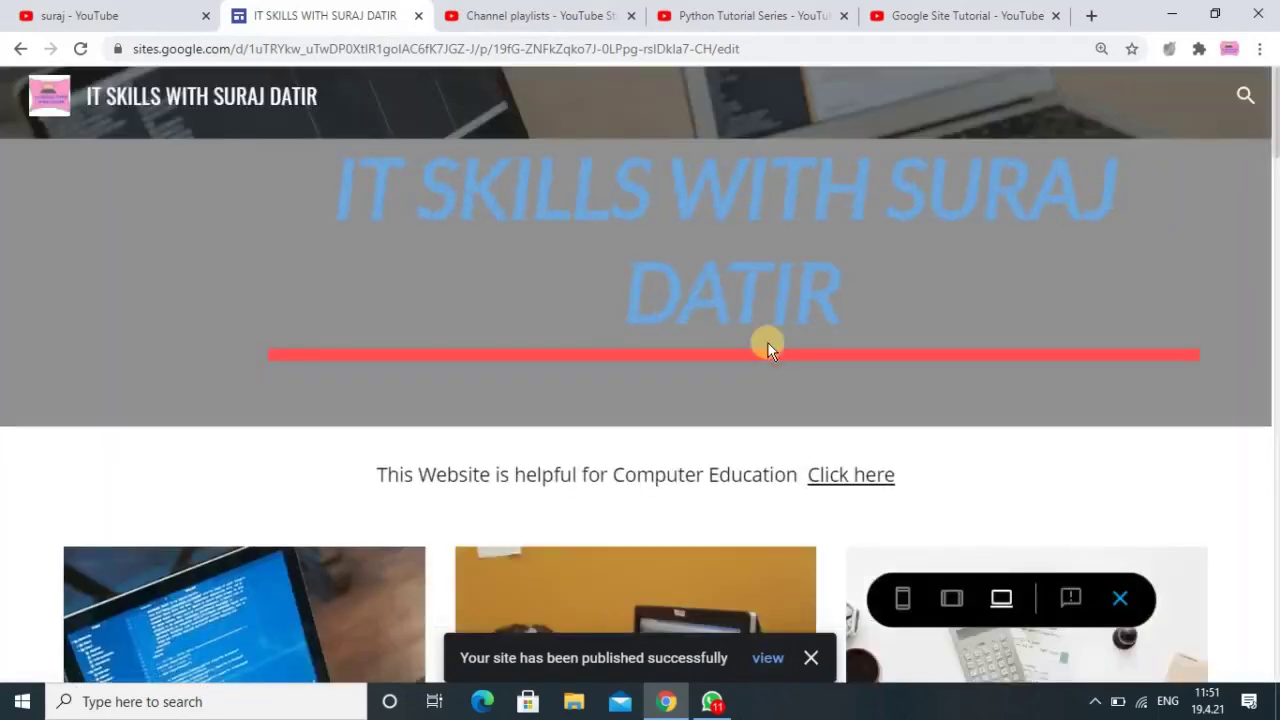
{"action": "scroll", "coordinate": [850, 300], "scroll_direction": "down", "scroll_amount": 2}
{"action": "scroll", "coordinate": [861, 293], "scroll_direction": "down", "scroll_amount": 2}
{"action": "scroll", "coordinate": [861, 293], "scroll_direction": "down", "scroll_amount": 15}
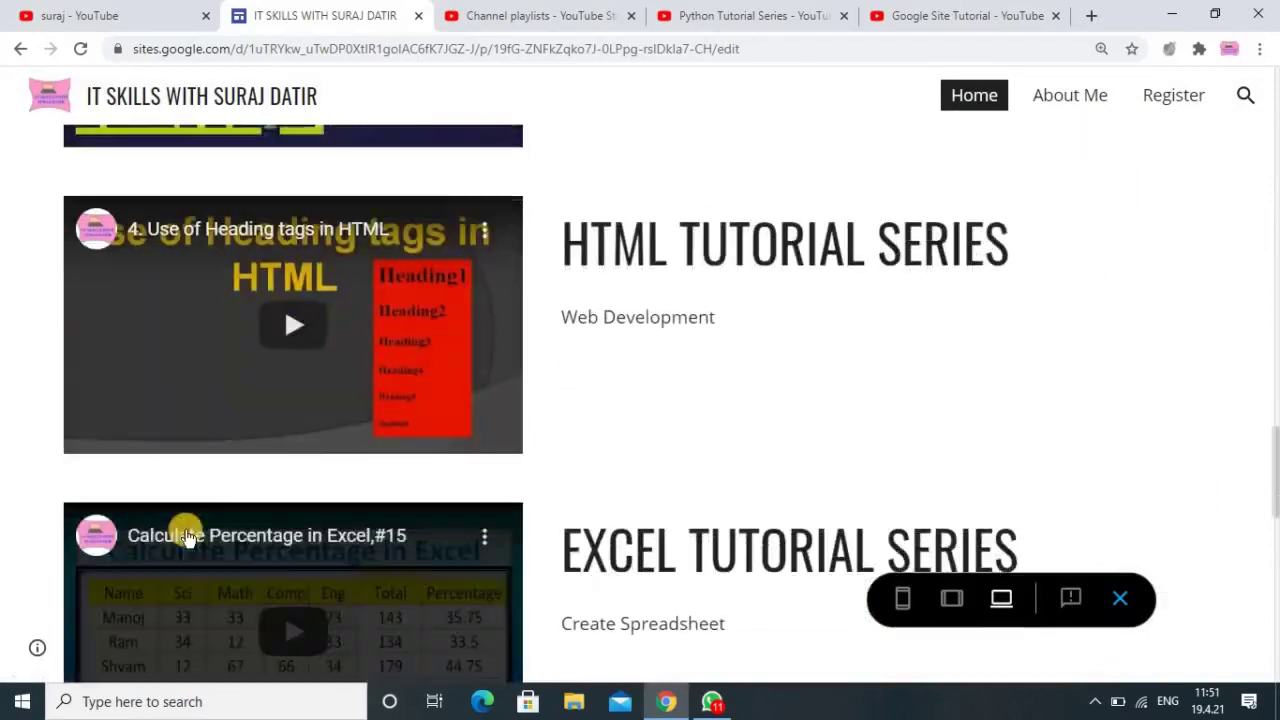
{"action": "scroll", "coordinate": [629, 491], "scroll_direction": "down", "scroll_amount": 10}
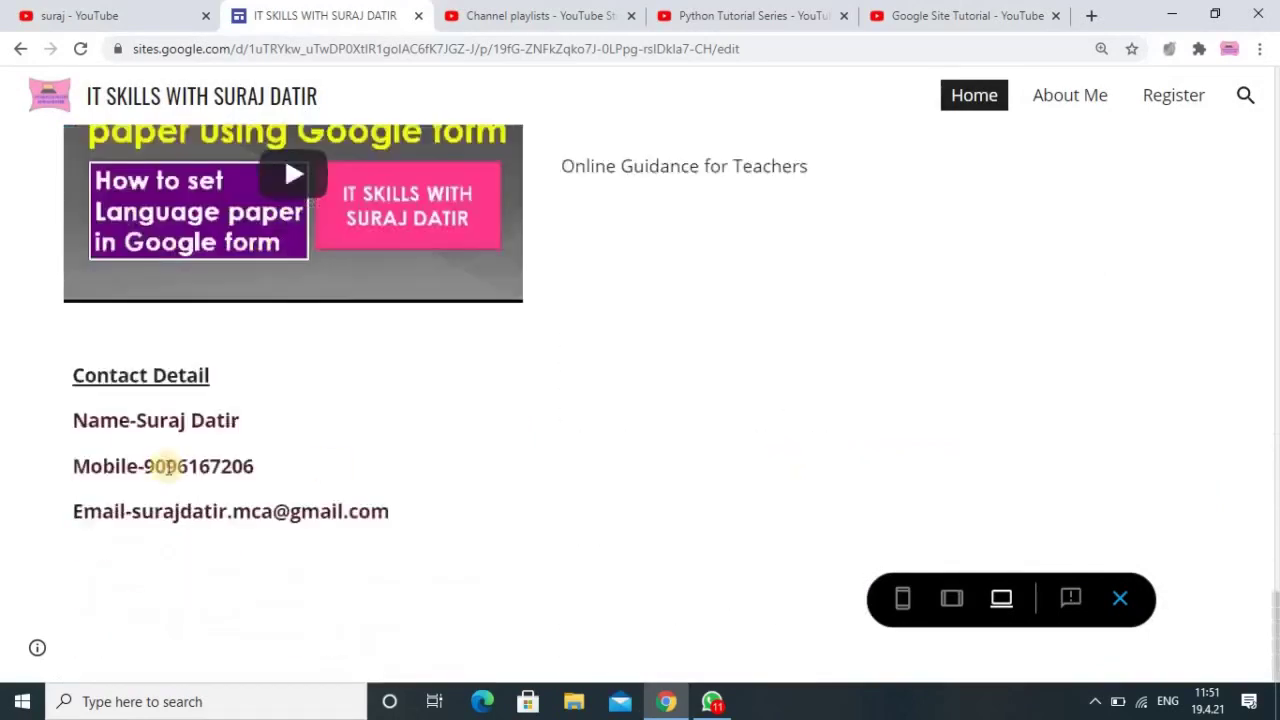
{"action": "left_click", "coordinate": [116, 384]}
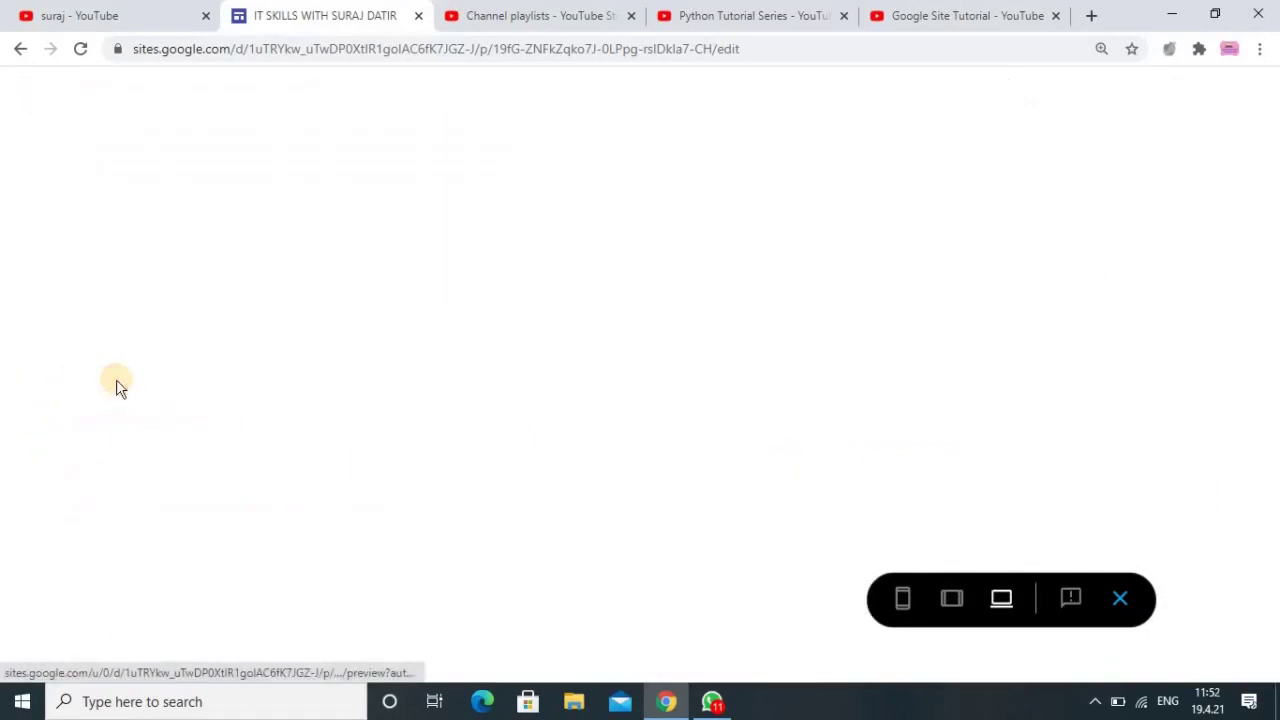